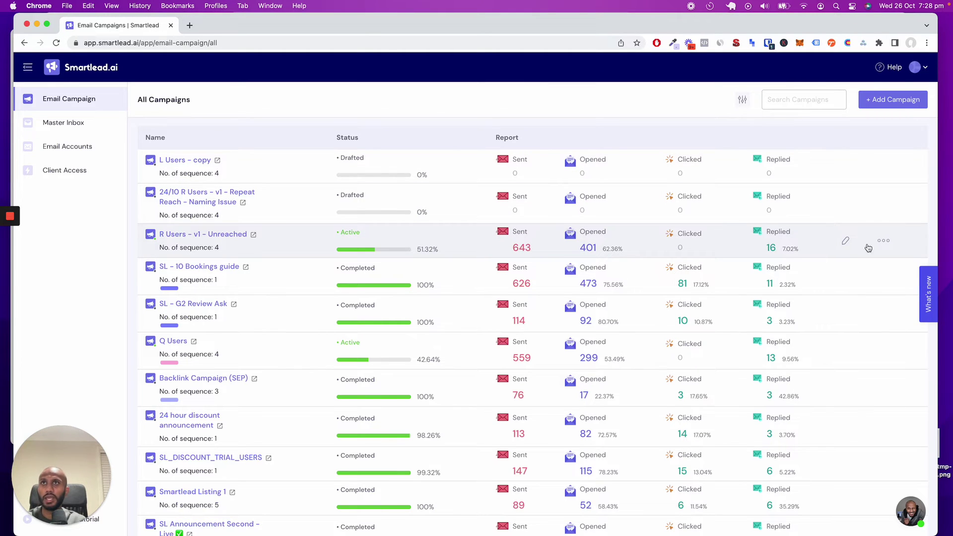
# Step: Review which clients the R Users - v1 - Unreached campaign could be assigned to, then close without saving
pyautogui.click(888, 243)
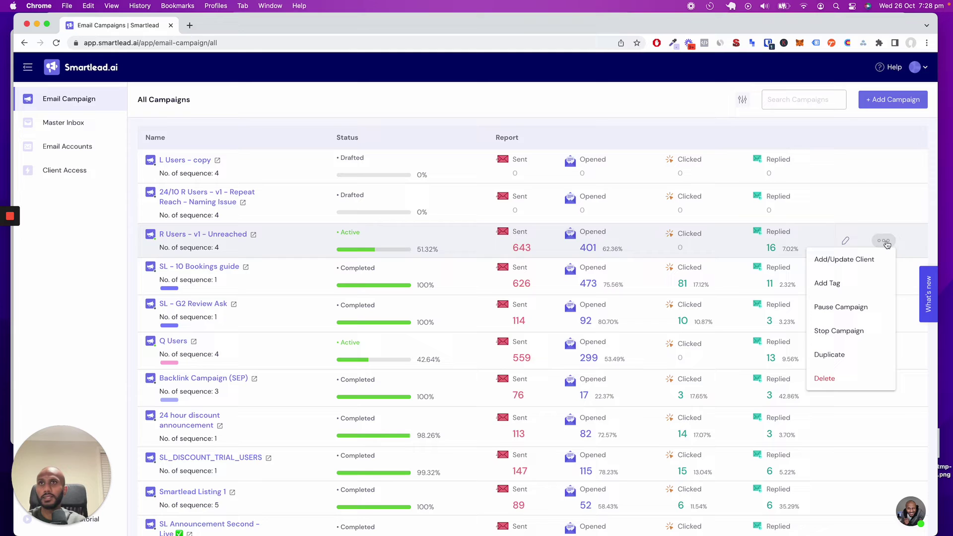
pyautogui.click(863, 263)
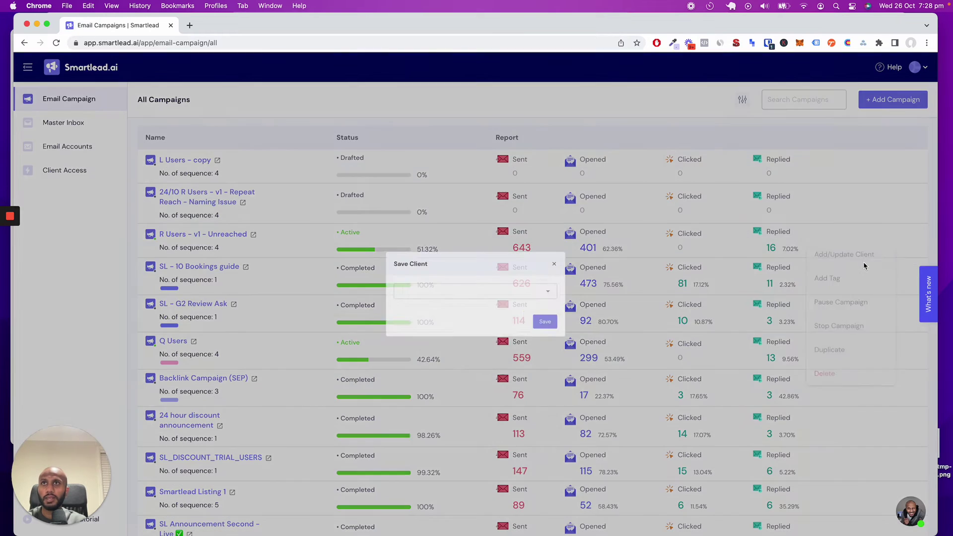
pyautogui.click(531, 291)
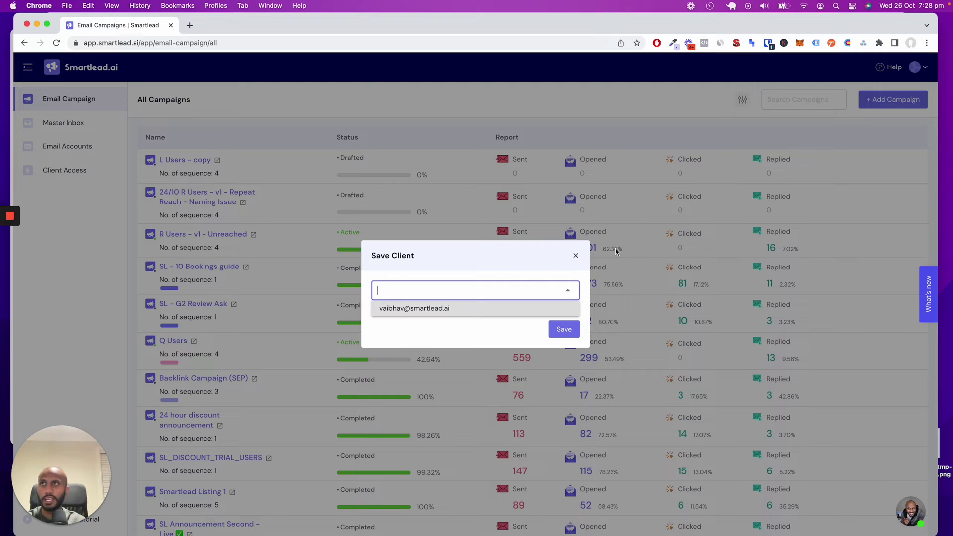
pyautogui.click(575, 255)
pyautogui.click(78, 173)
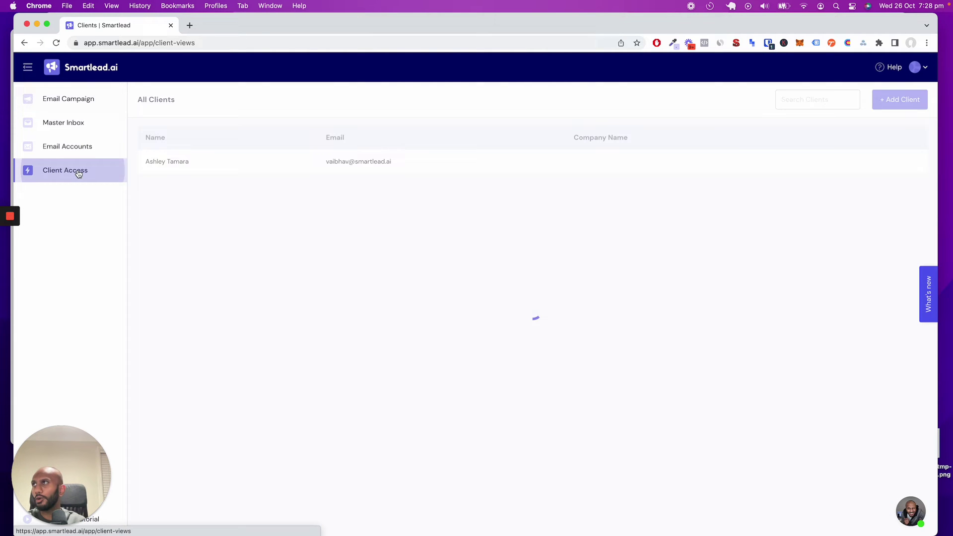
pyautogui.click(908, 101)
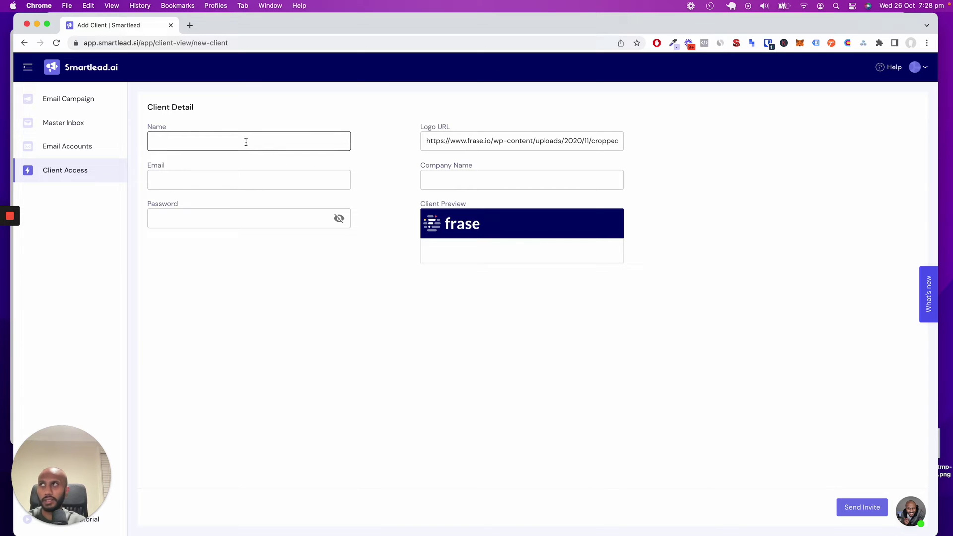
pyautogui.click(244, 183)
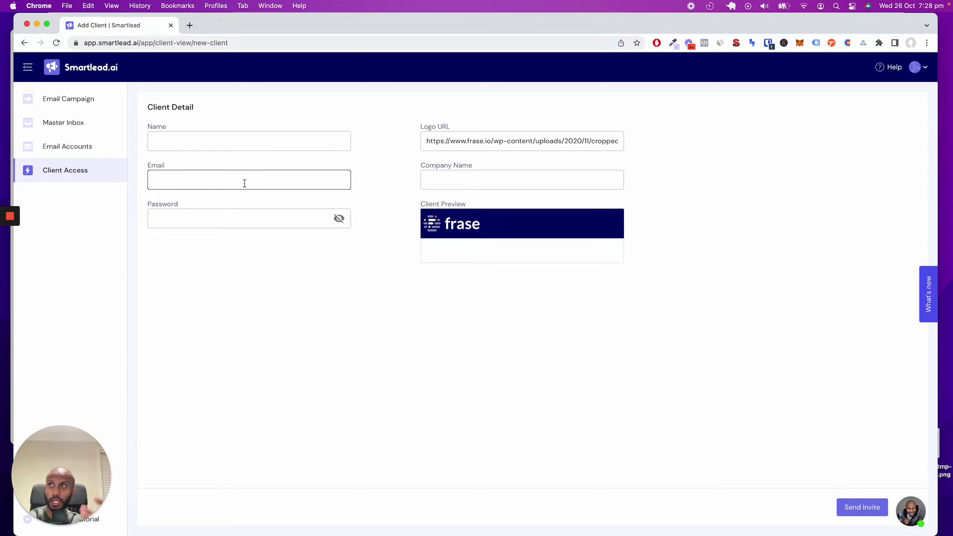
pyautogui.click(255, 211)
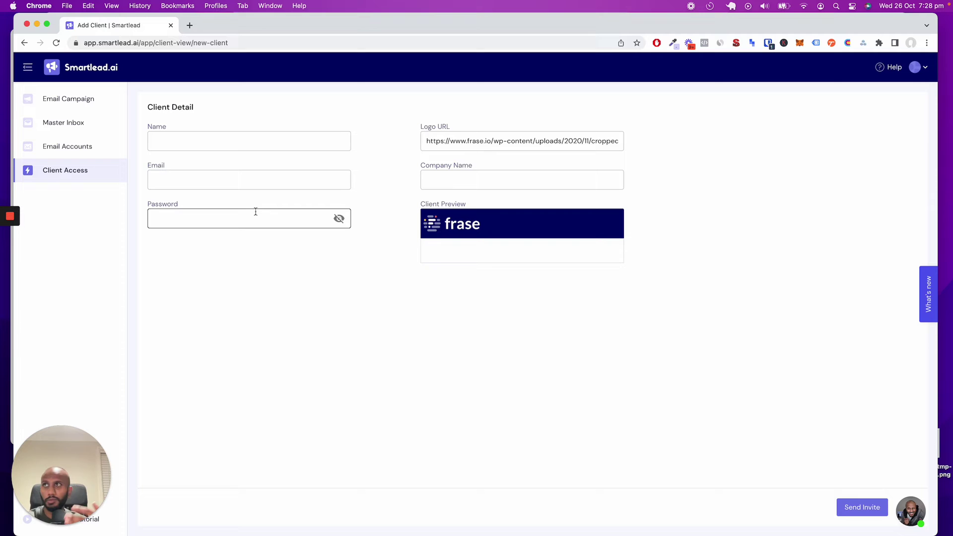
pyautogui.click(440, 180)
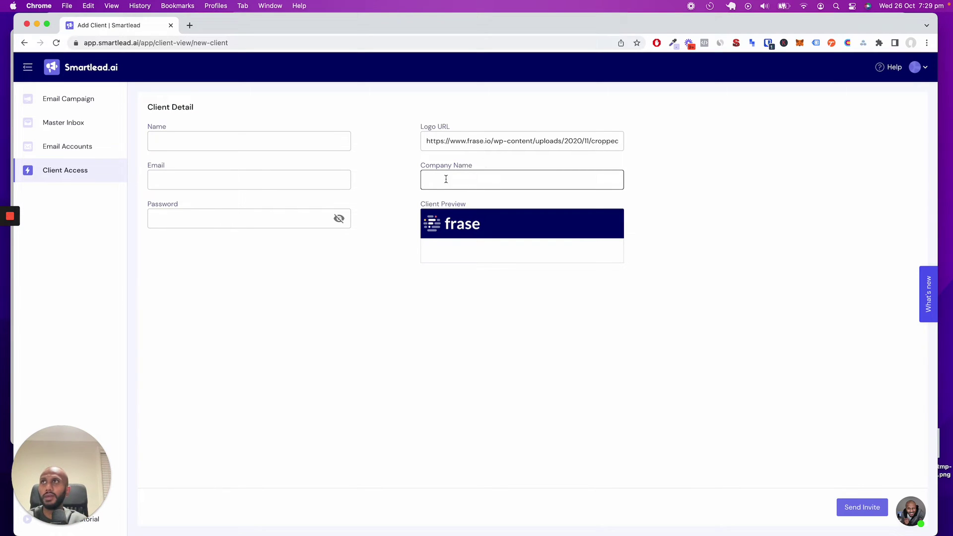
pyautogui.click(489, 139)
pyautogui.press('super+a')
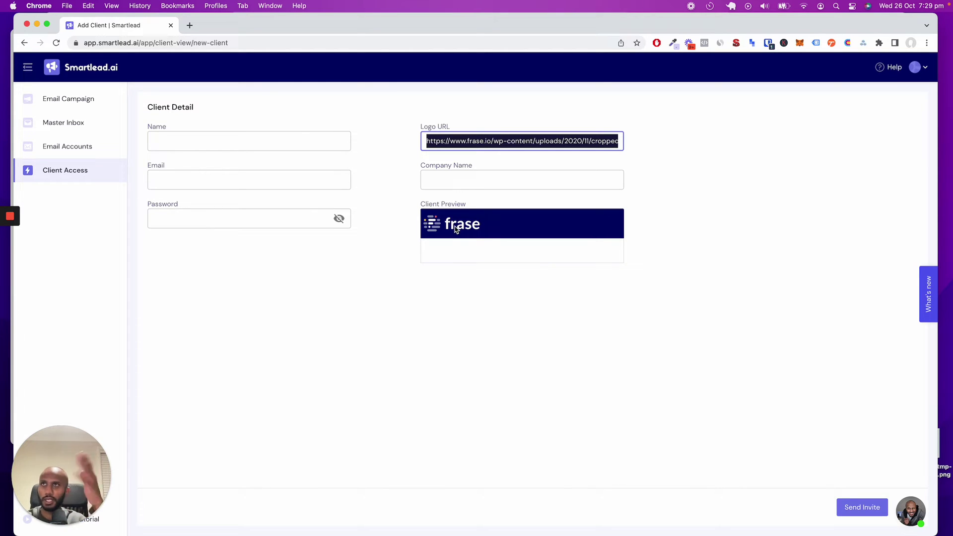
pyautogui.click(453, 289)
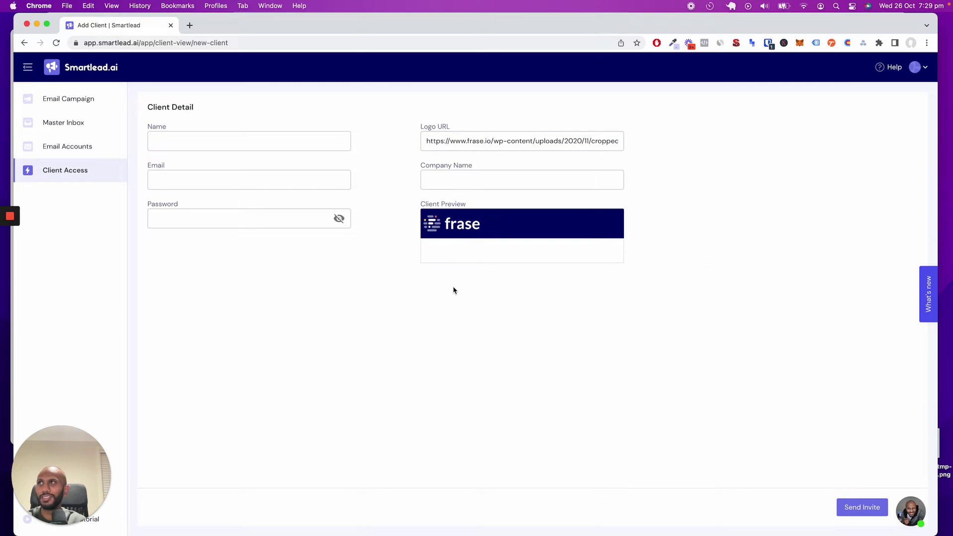
pyautogui.tripleClick(479, 141)
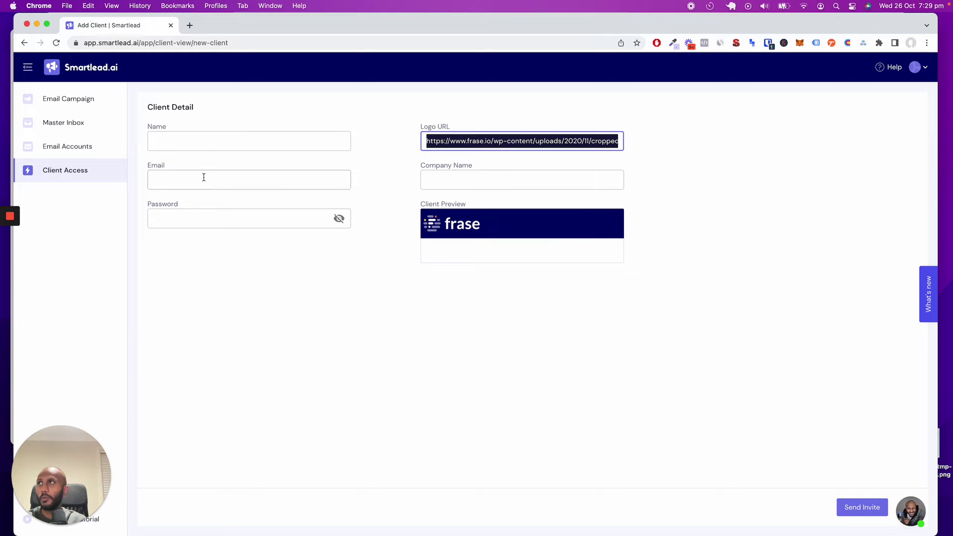
pyautogui.hscroll(-5, 436, 296)
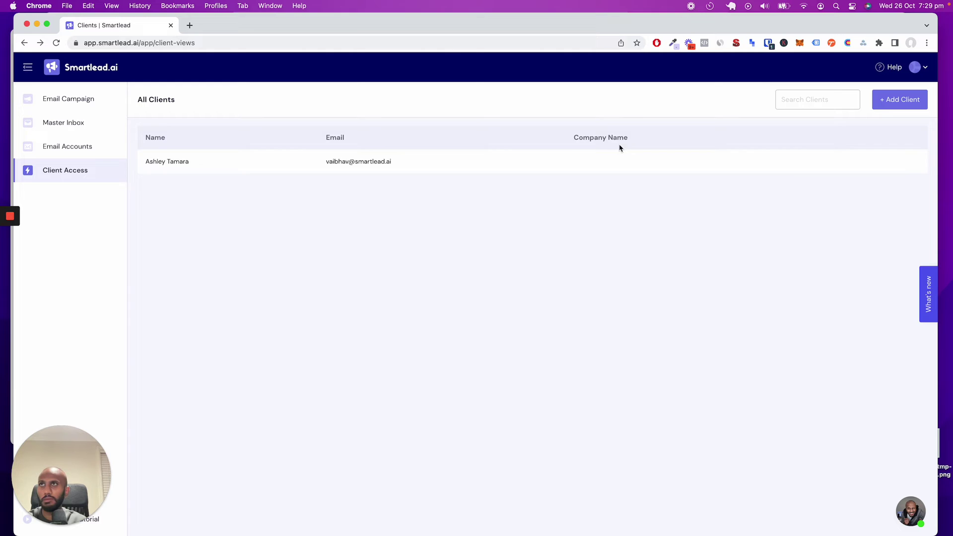
# Step: Update the existing client with the frase logo URL and bring the frase-branded client portal into view
pyautogui.click(480, 160)
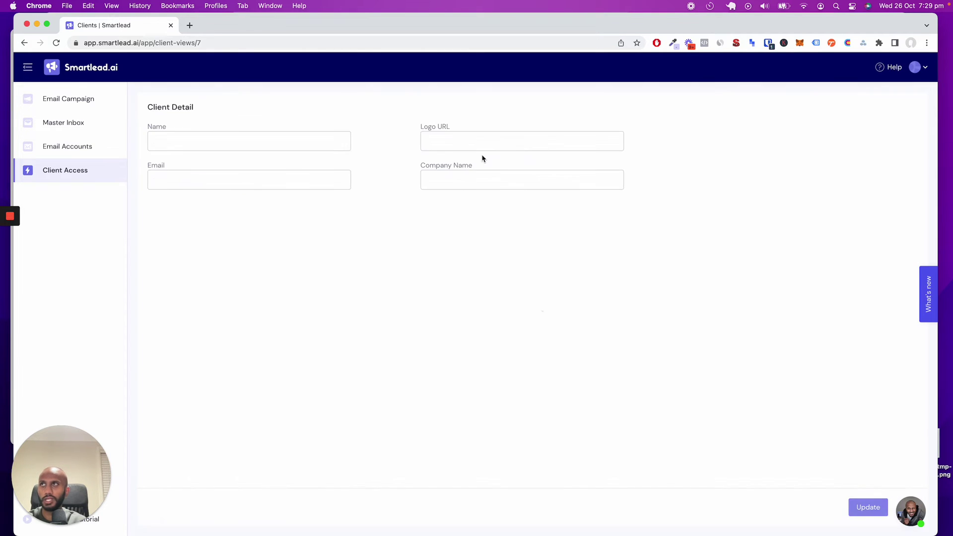
pyautogui.doubleClick(508, 141)
pyautogui.tripleClick(509, 141)
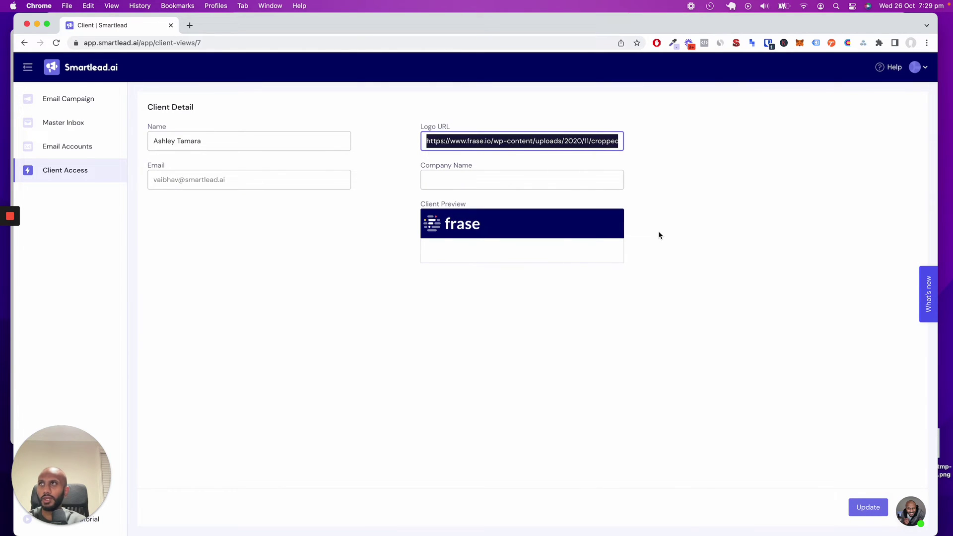
pyautogui.click(867, 506)
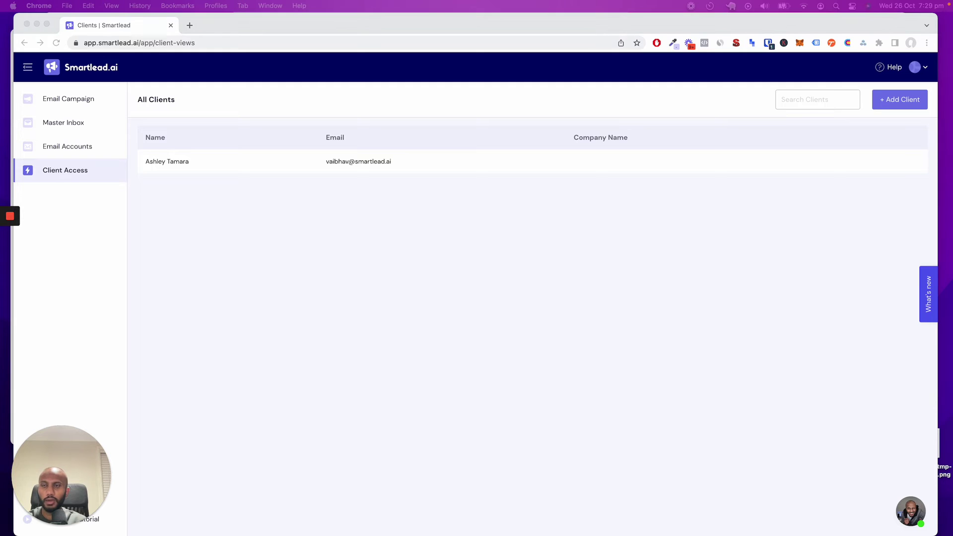
pyautogui.moveTo(437, 531); pyautogui.dragTo(353, 63)
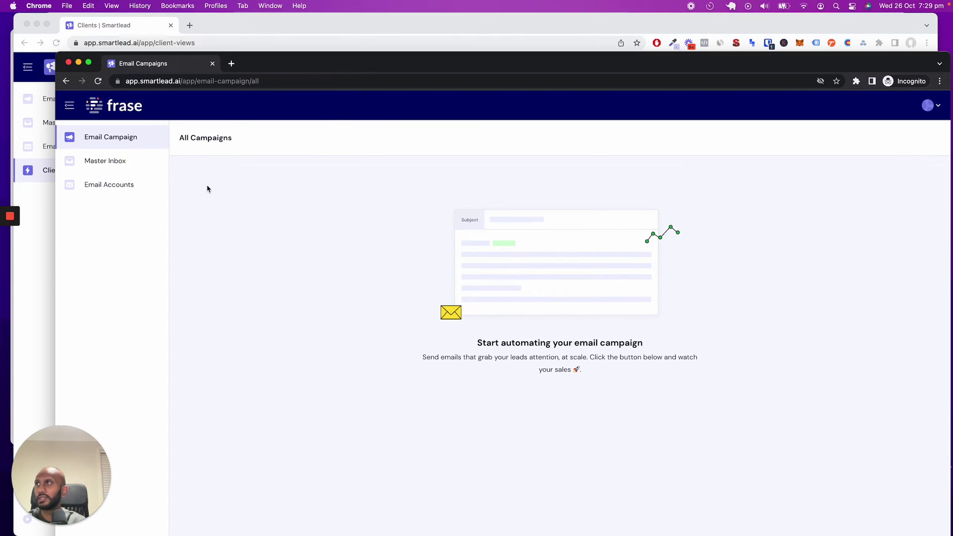
# Step: Browse the client portal's Master Inbox, Email Accounts and Campaigns sections, then return to the main window
pyautogui.click(123, 158)
pyautogui.click(121, 185)
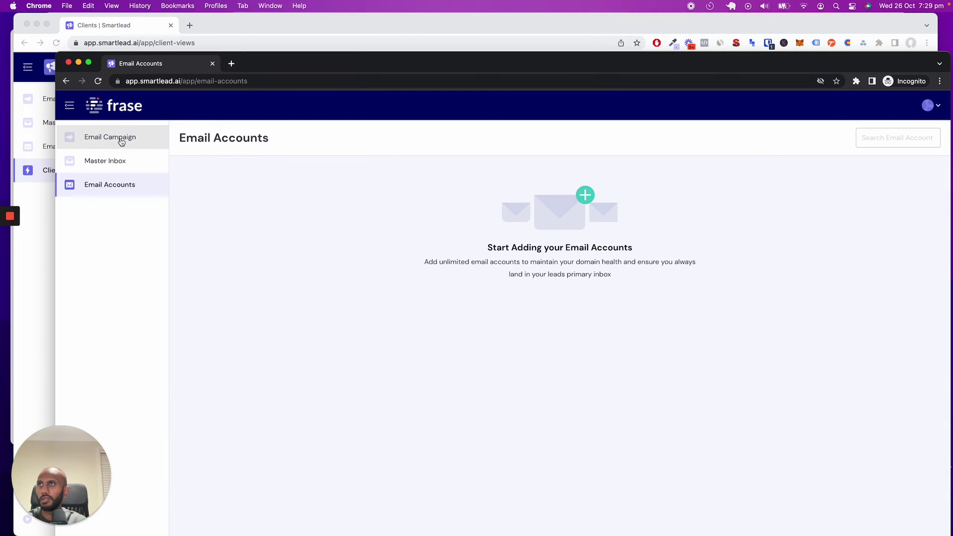
pyautogui.click(121, 141)
pyautogui.moveTo(320, 67); pyautogui.dragTo(346, 79)
pyautogui.click(397, 32)
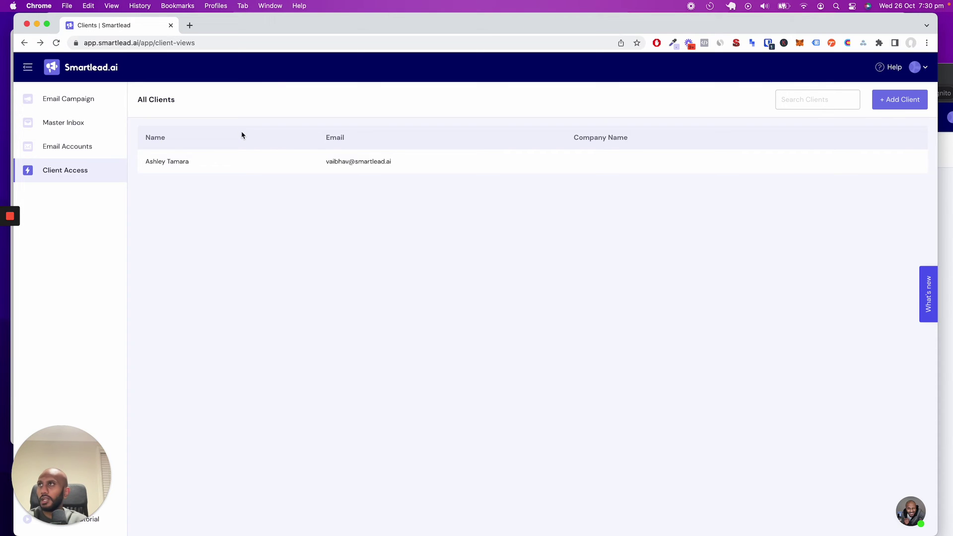
# Step: Assign the L Users - copy campaign to the new client and save
pyautogui.click(56, 109)
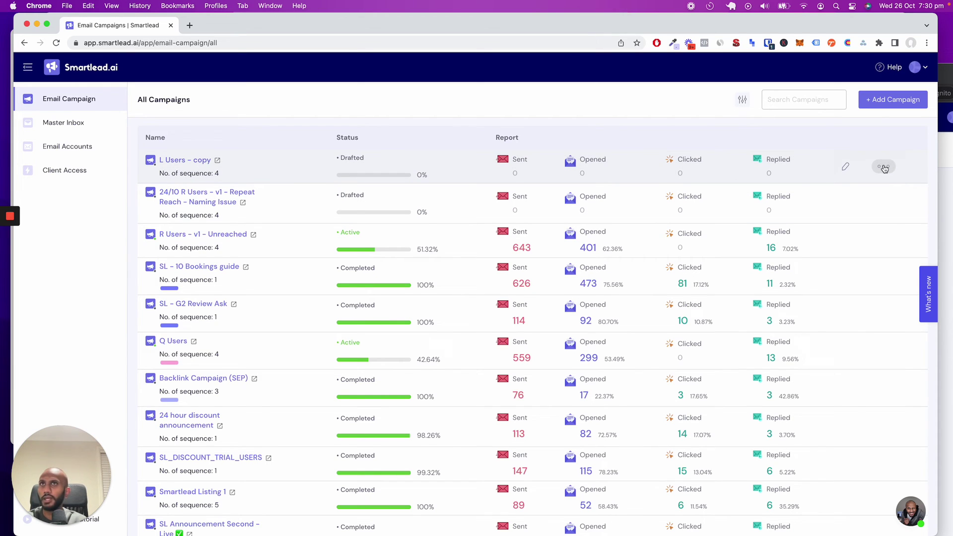
pyautogui.click(884, 168)
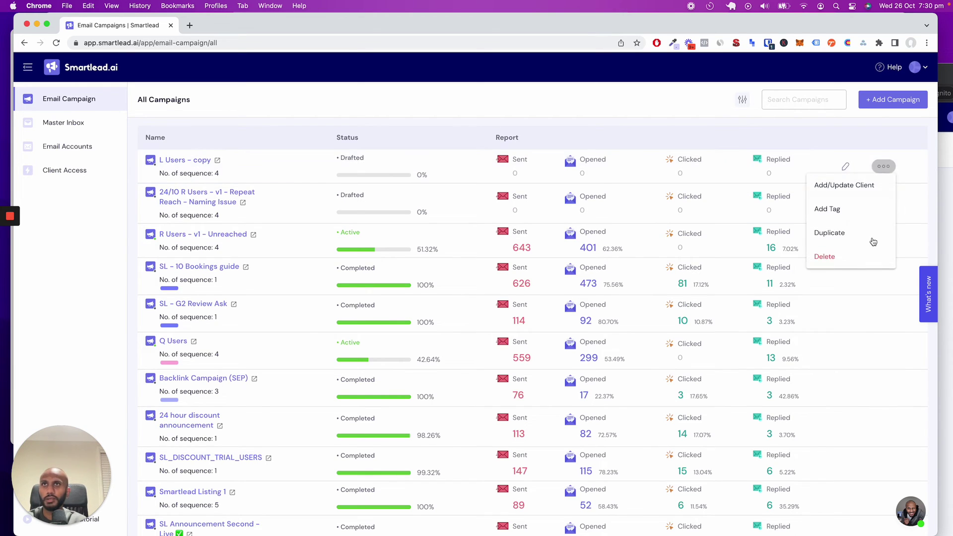
pyautogui.click(846, 183)
pyautogui.click(470, 290)
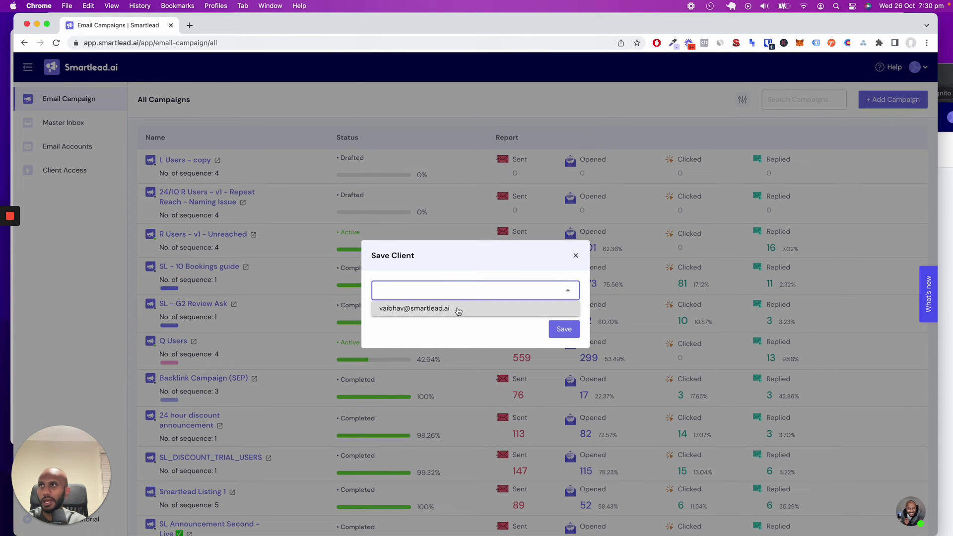
pyautogui.click(457, 309)
pyautogui.click(564, 328)
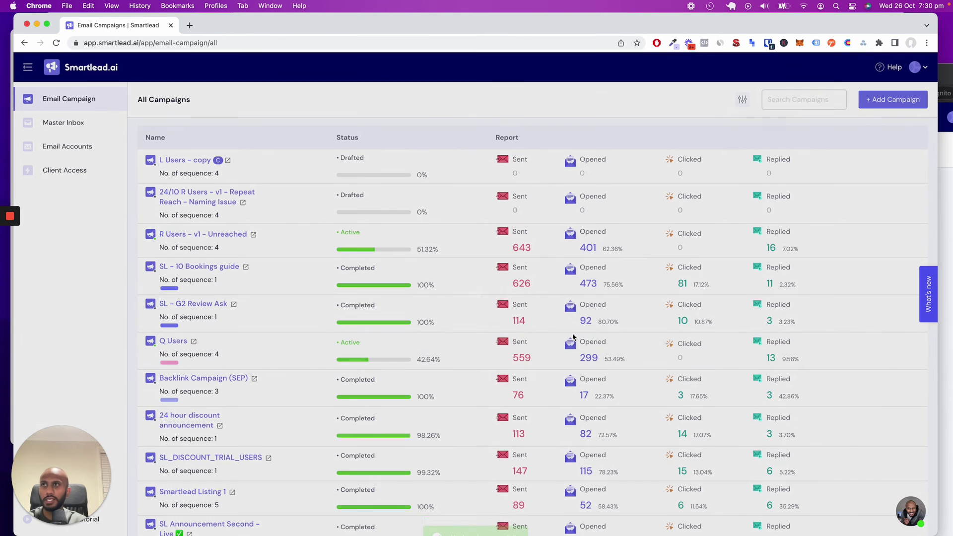
# Step: Reload the branded client login to confirm the campaign appears, then go to Email Accounts
pyautogui.moveTo(221, 163)
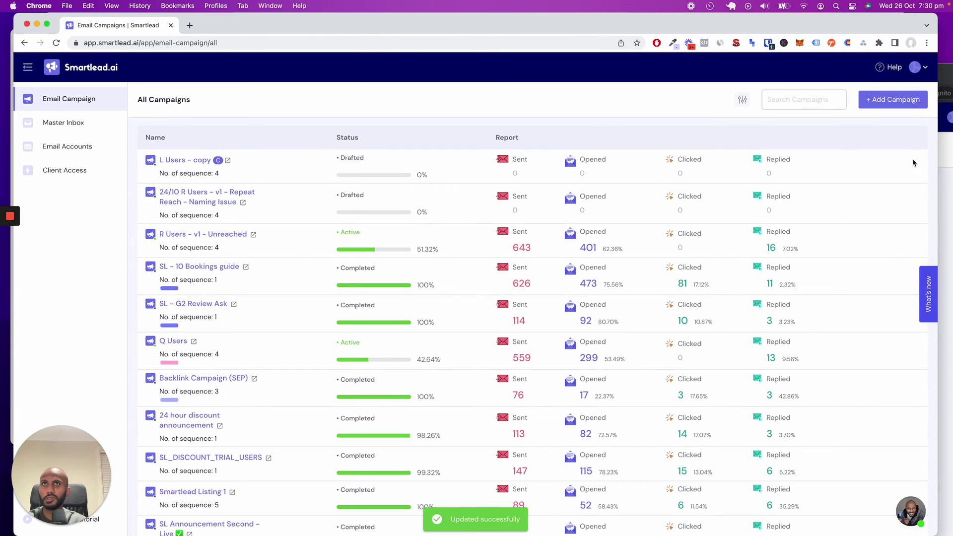
pyautogui.click(948, 183)
pyautogui.press('super+r')
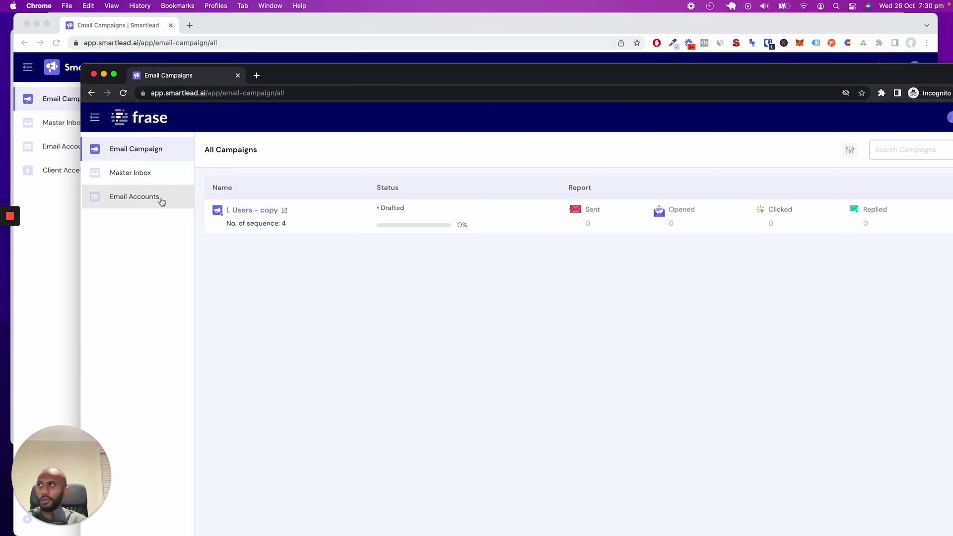
pyautogui.click(63, 146)
pyautogui.click(87, 149)
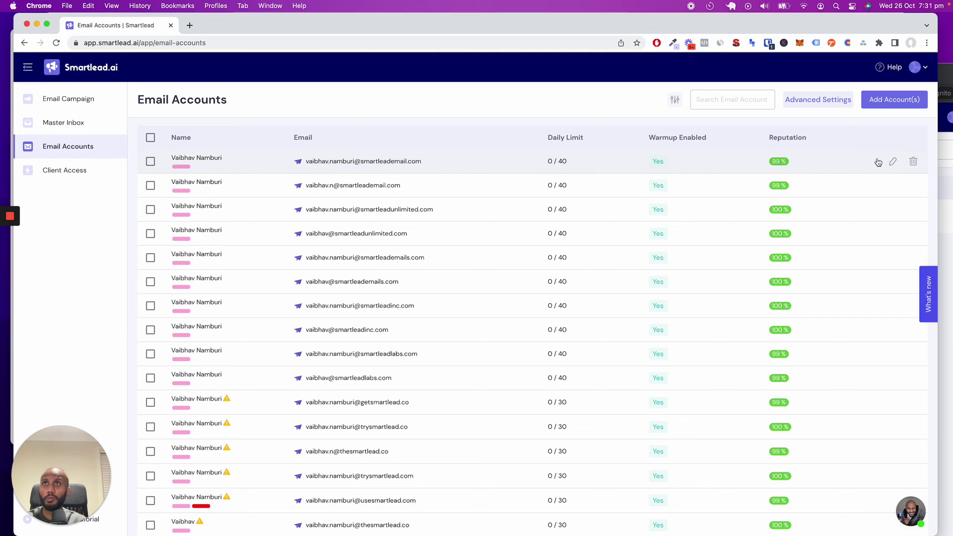
# Step: Choose the client for the first email account in its Management settings
pyautogui.click(891, 162)
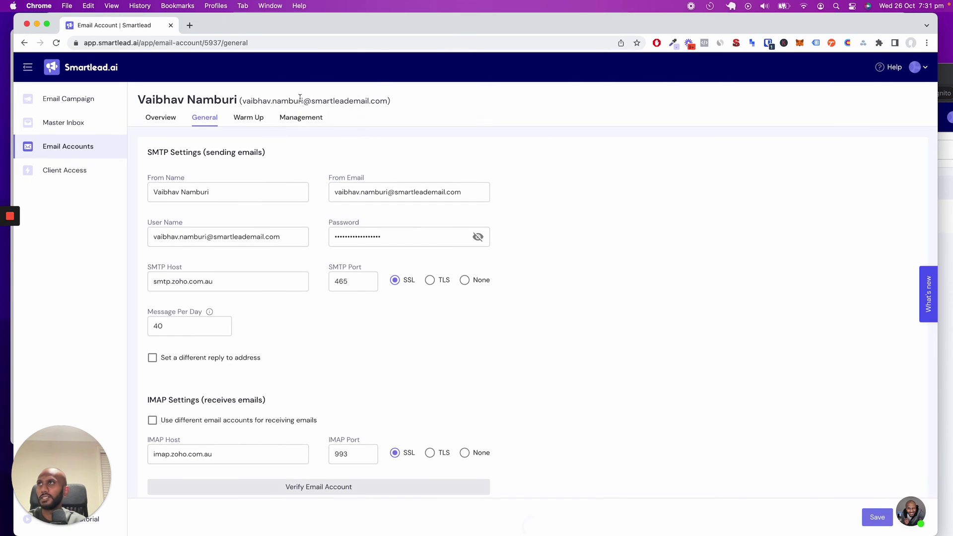
pyautogui.click(300, 118)
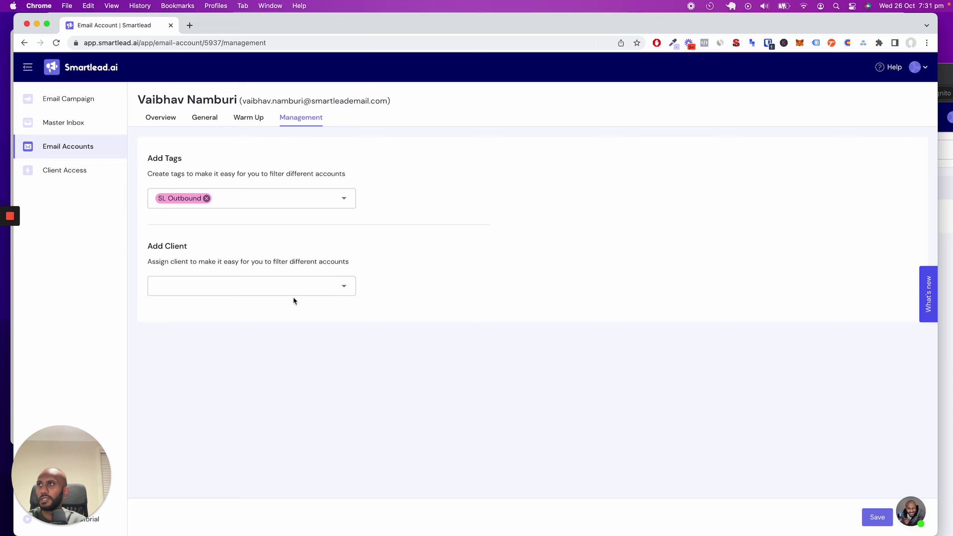
pyautogui.click(277, 285)
pyautogui.click(235, 305)
# Step: Save the account's client assignment and reload the portal's Email Accounts to see it listed
pyautogui.click(948, 254)
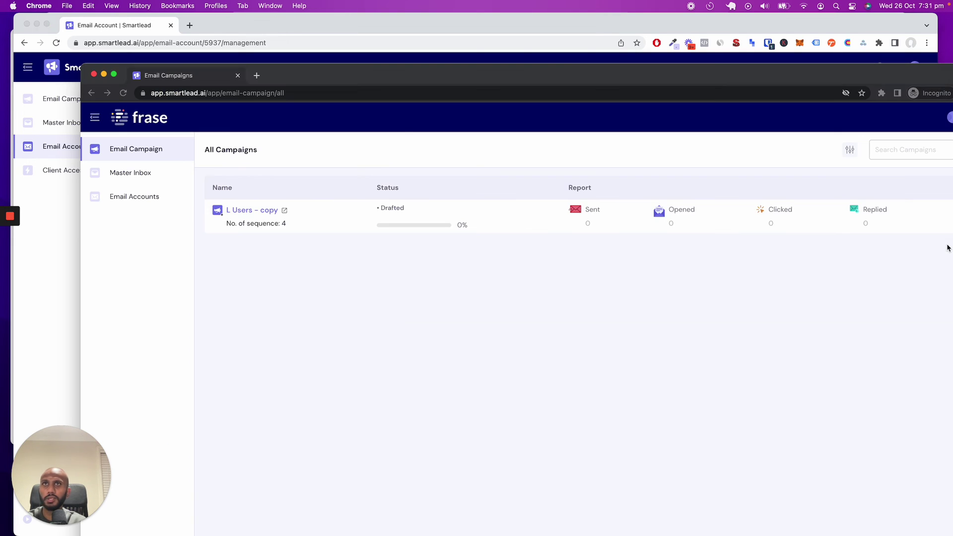
pyautogui.click(162, 201)
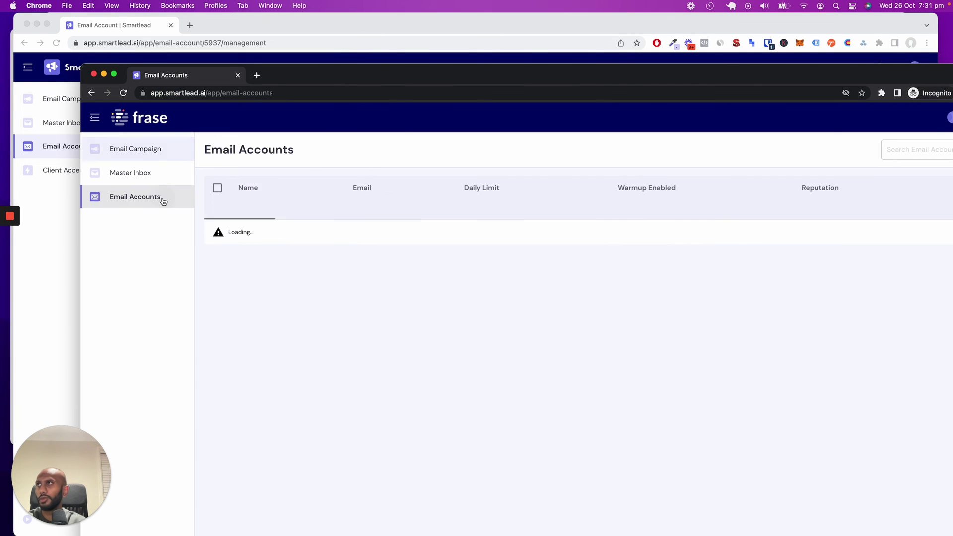
pyautogui.click(54, 293)
pyautogui.click(873, 517)
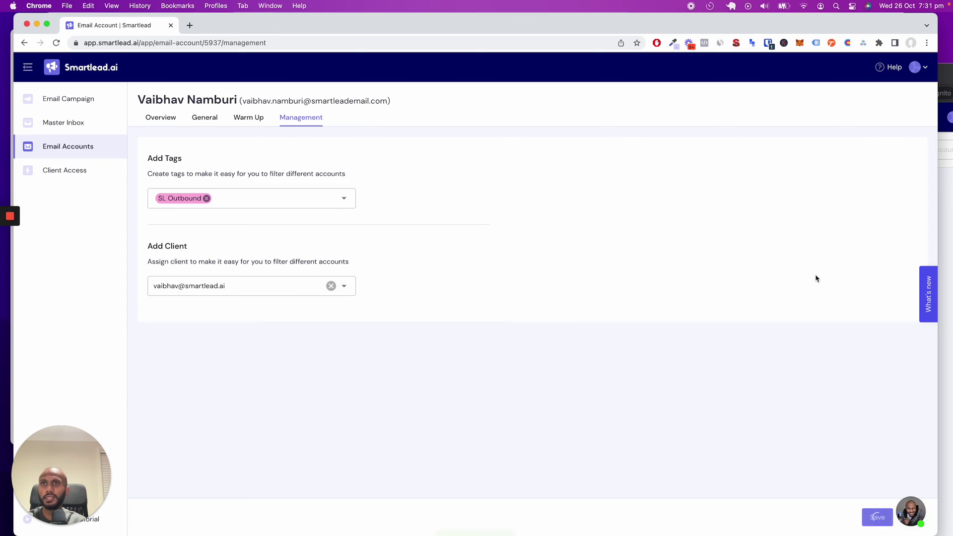
pyautogui.click(945, 222)
pyautogui.press('super+r')
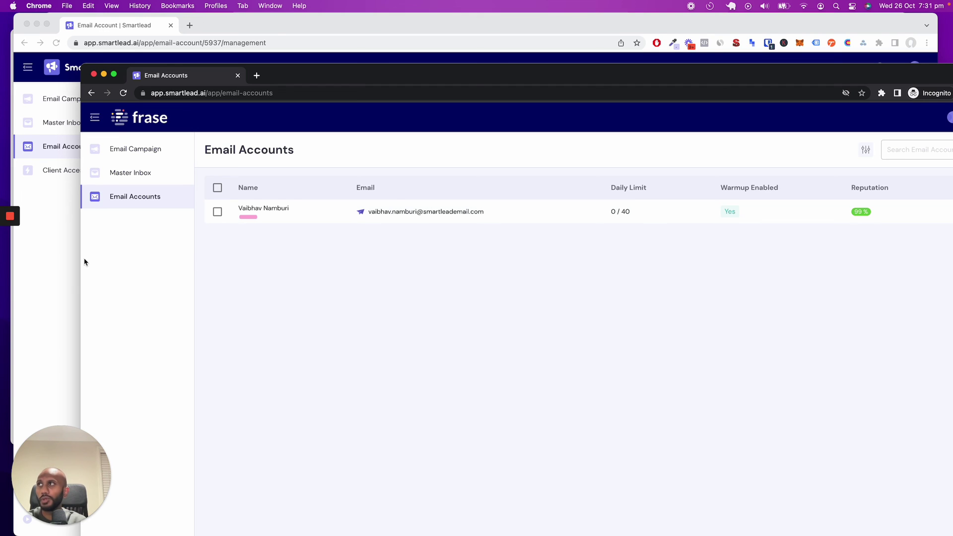
# Step: Compare the main campaign list with the client portal's, which lists only L Users - copy
pyautogui.click(57, 255)
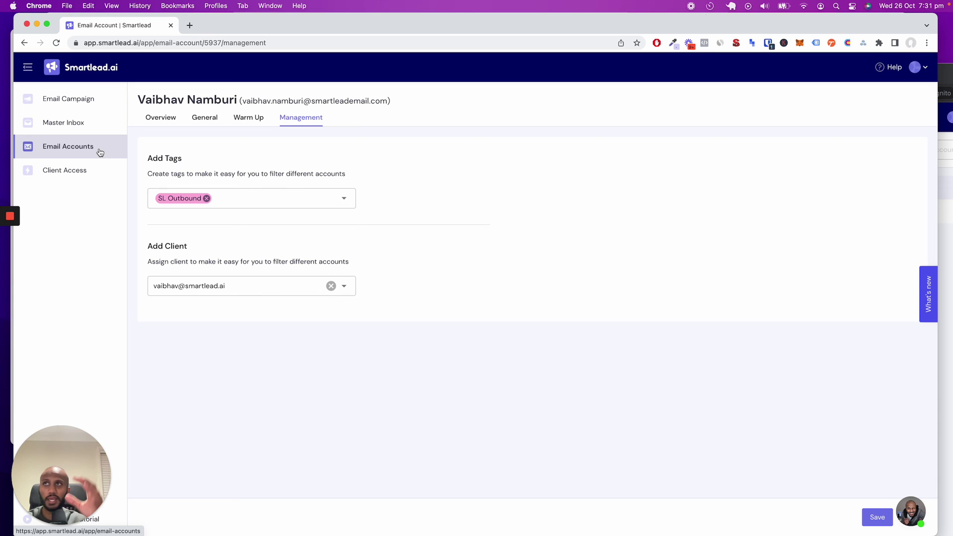
pyautogui.click(103, 100)
pyautogui.click(741, 99)
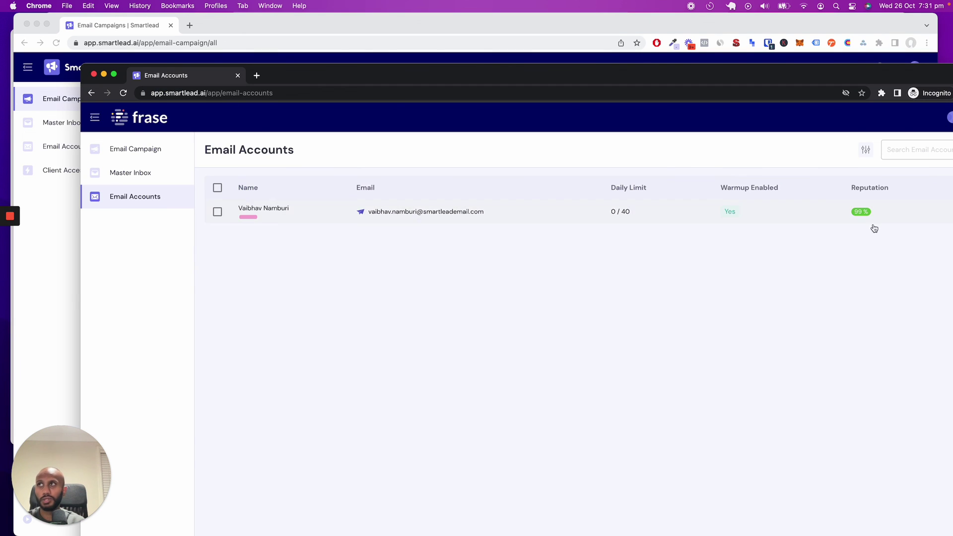
pyautogui.click(169, 150)
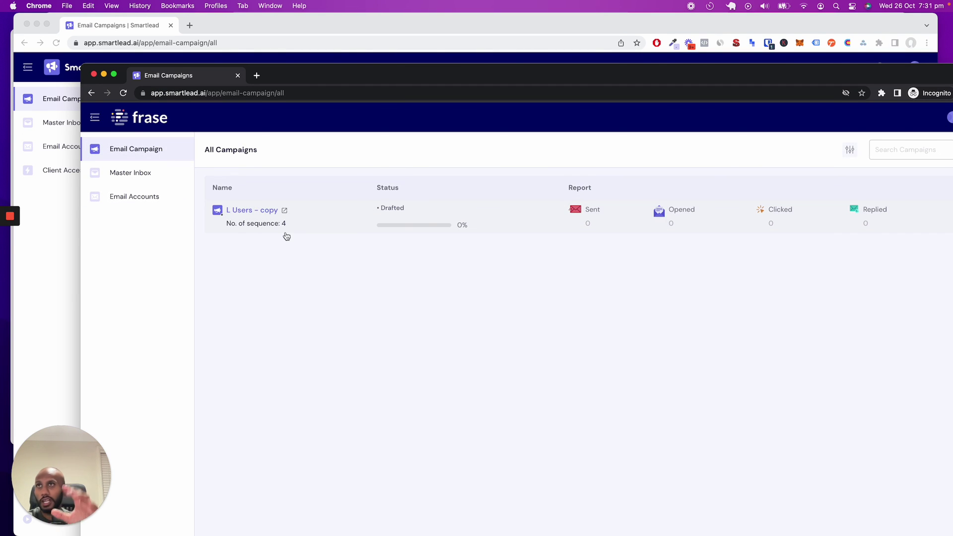